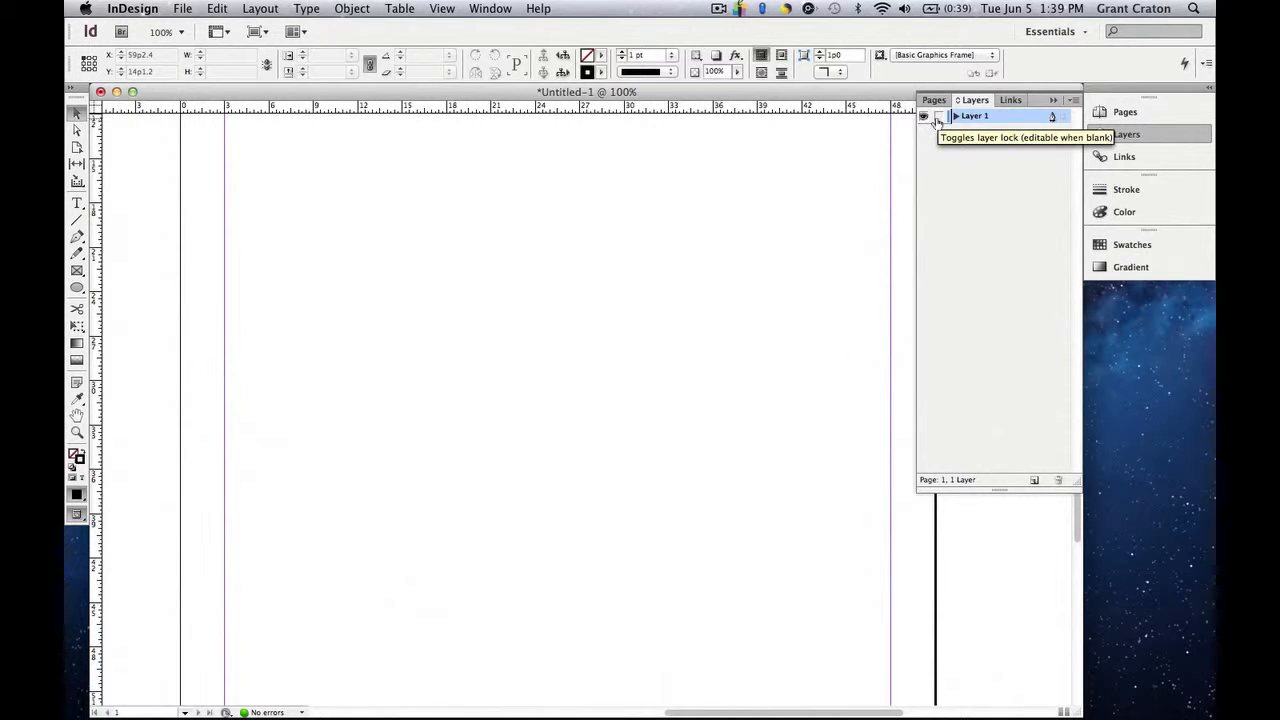
# Step: Lock and unlock Layer 1, and hide it and show it again
pyautogui.click(937, 117)
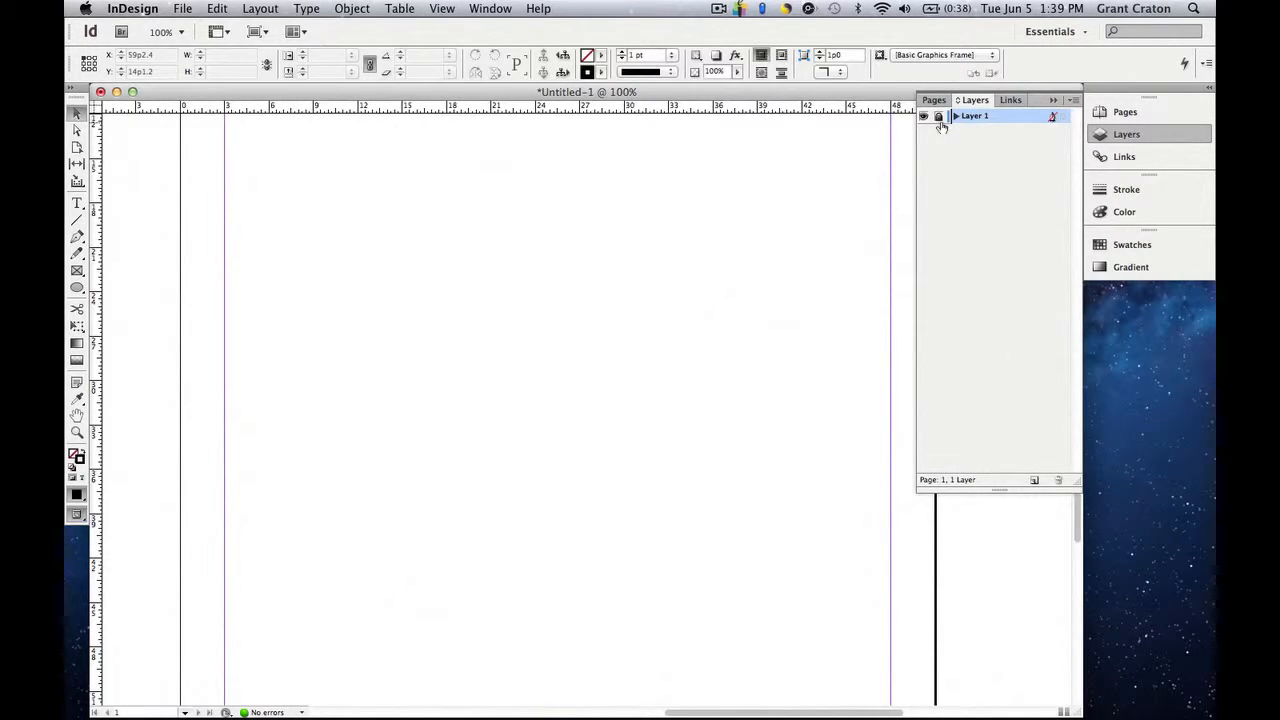
pyautogui.click(938, 117)
pyautogui.click(923, 118)
pyautogui.click(923, 118)
# Step: Rename Layer 1 to Square, keeping Light Blue as its layer color
pyautogui.doubleClick(983, 121)
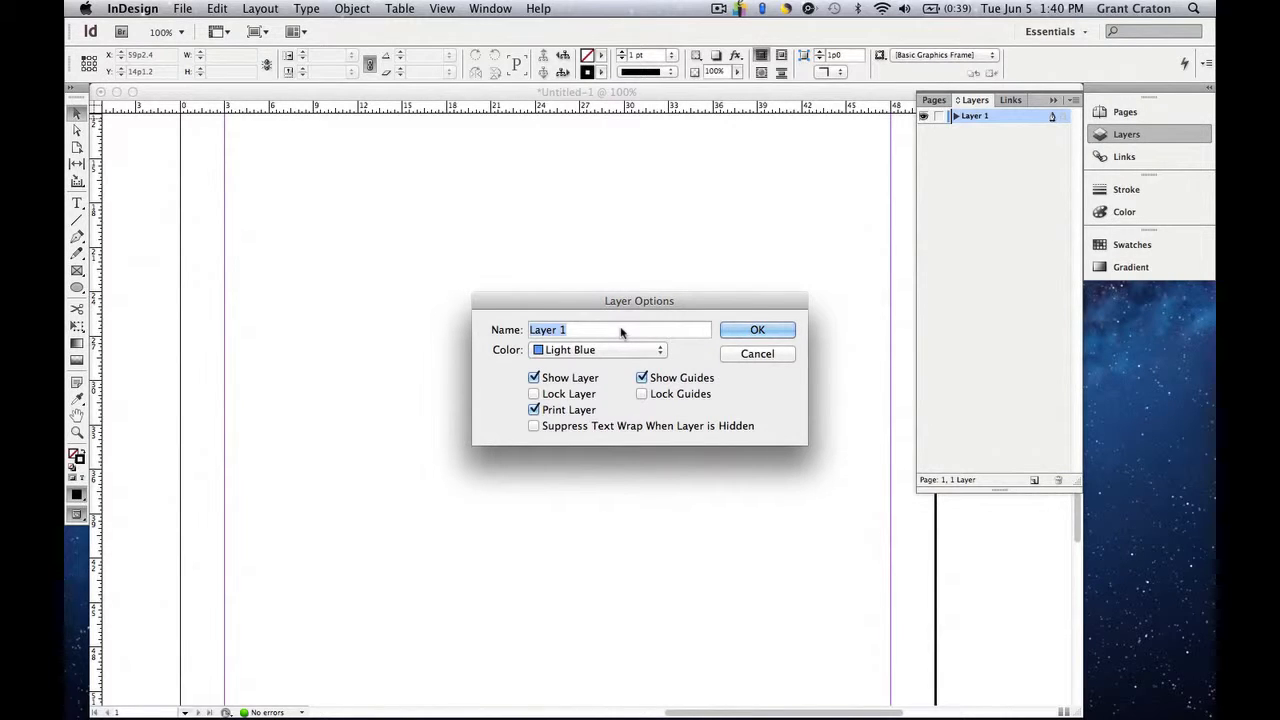
pyautogui.write('Square')
pyautogui.click(650, 350)
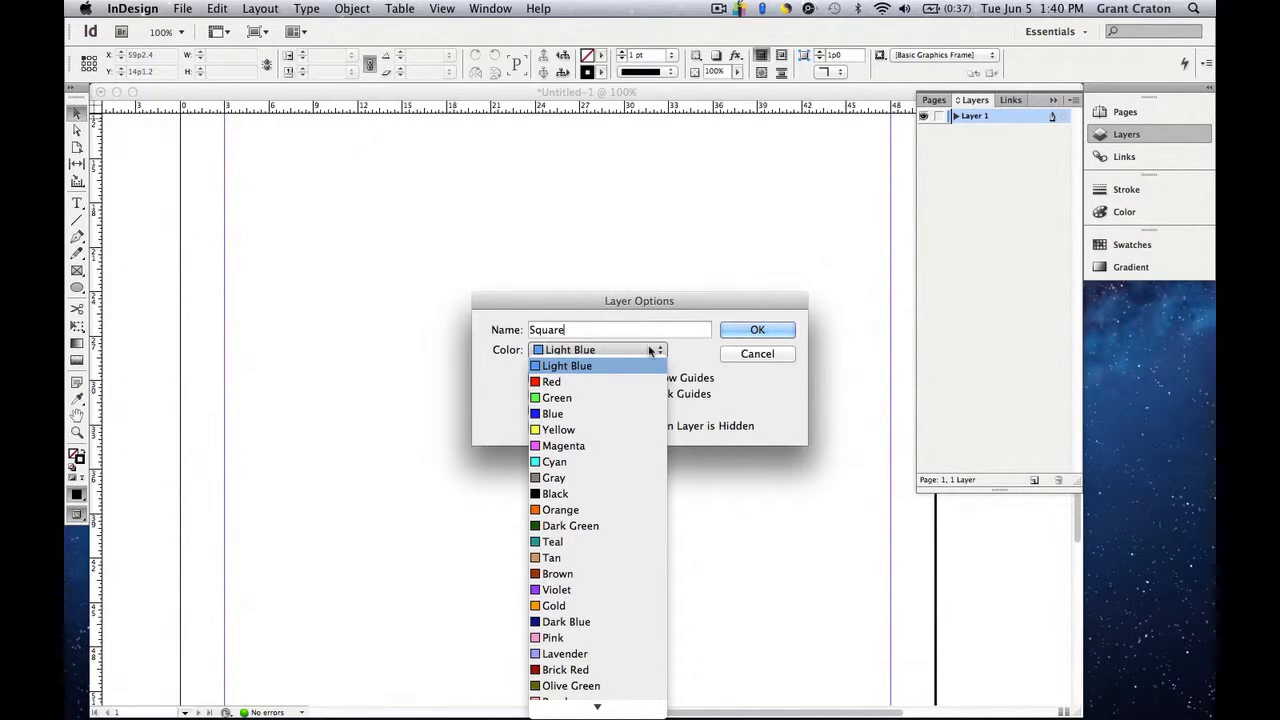
pyautogui.click(686, 356)
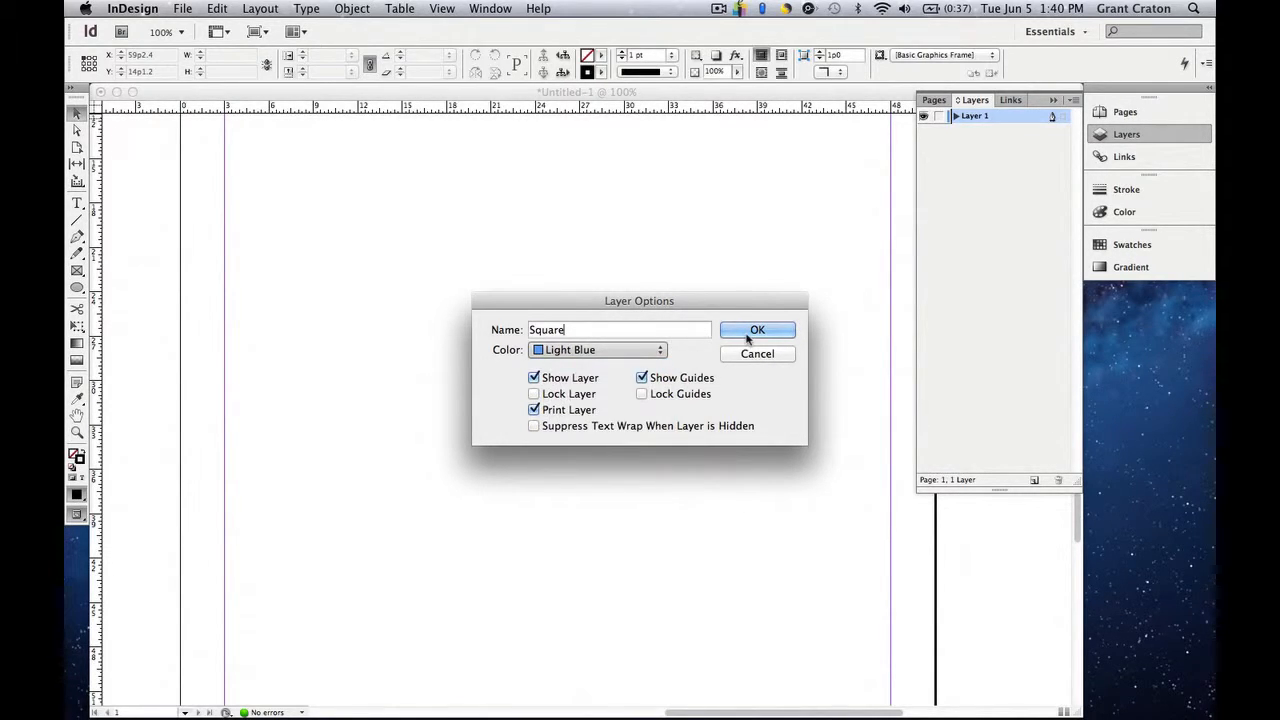
pyautogui.click(749, 331)
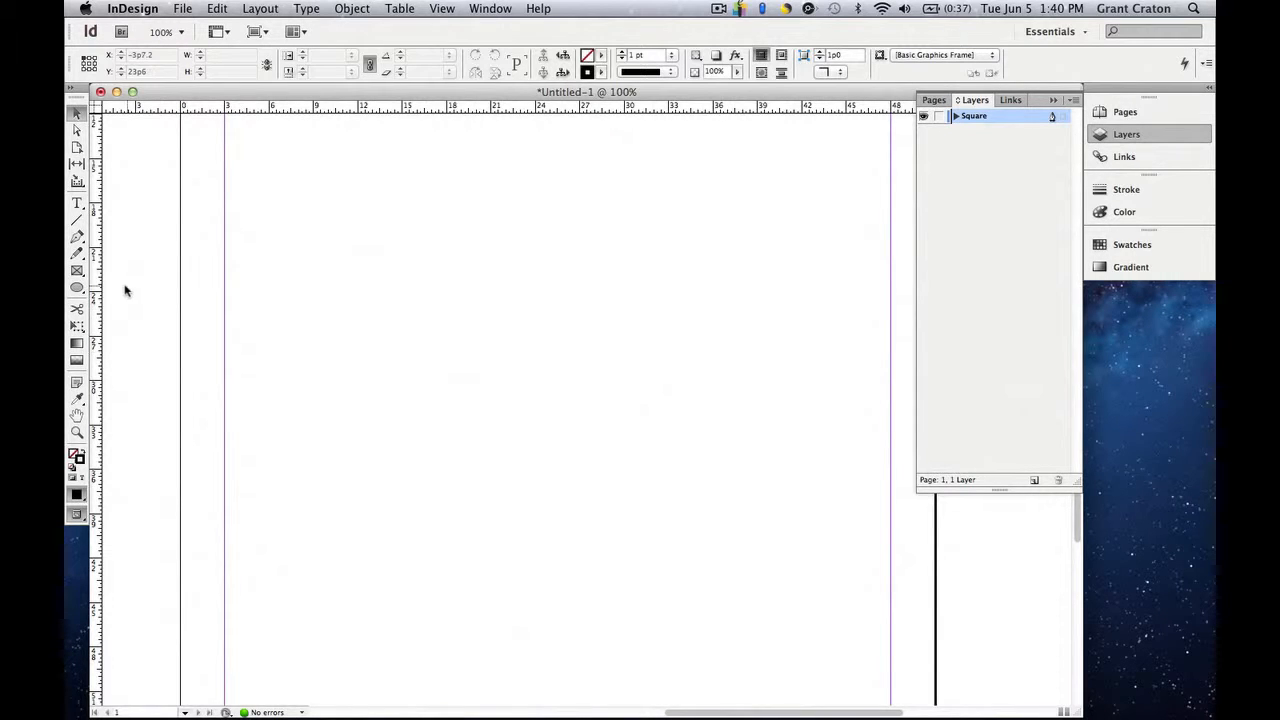
# Step: Draw a square about 22p3 on each side on the Square layer with the Rectangle tool
pyautogui.click(84, 290)
pyautogui.moveTo(84, 290); pyautogui.dragTo(131, 286)
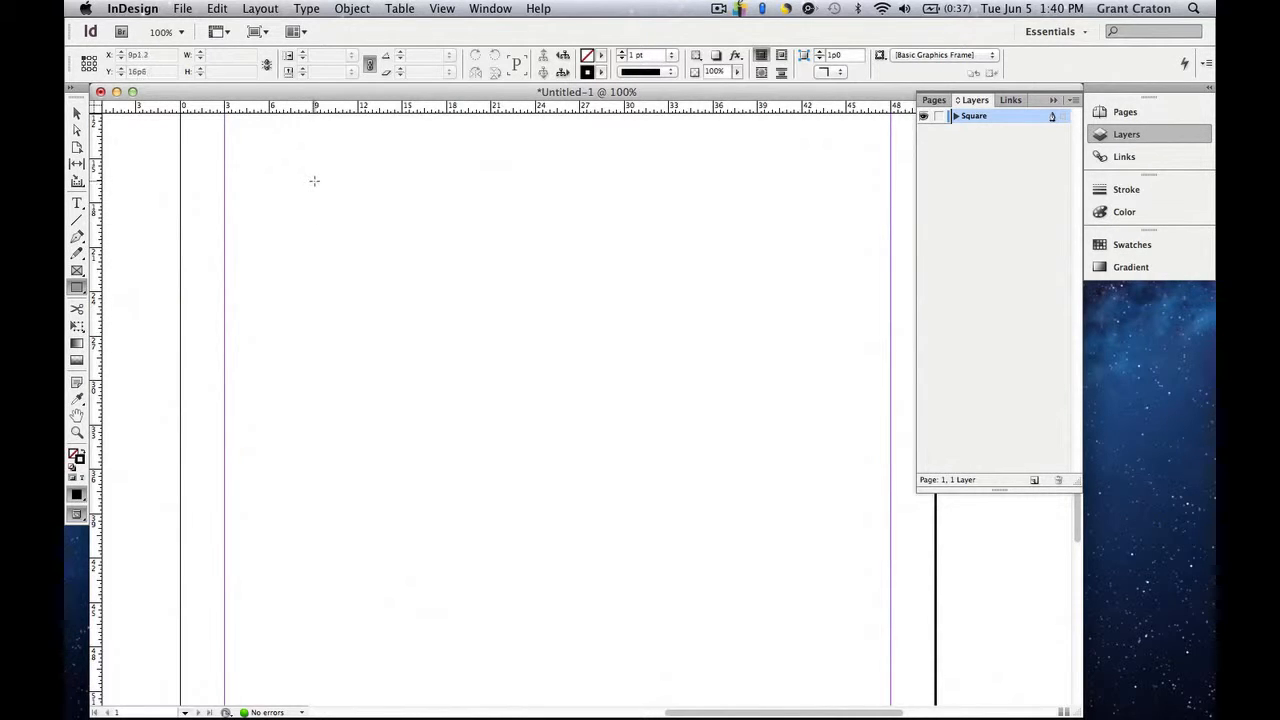
pyautogui.moveTo(314, 182); pyautogui.dragTo(736, 512)
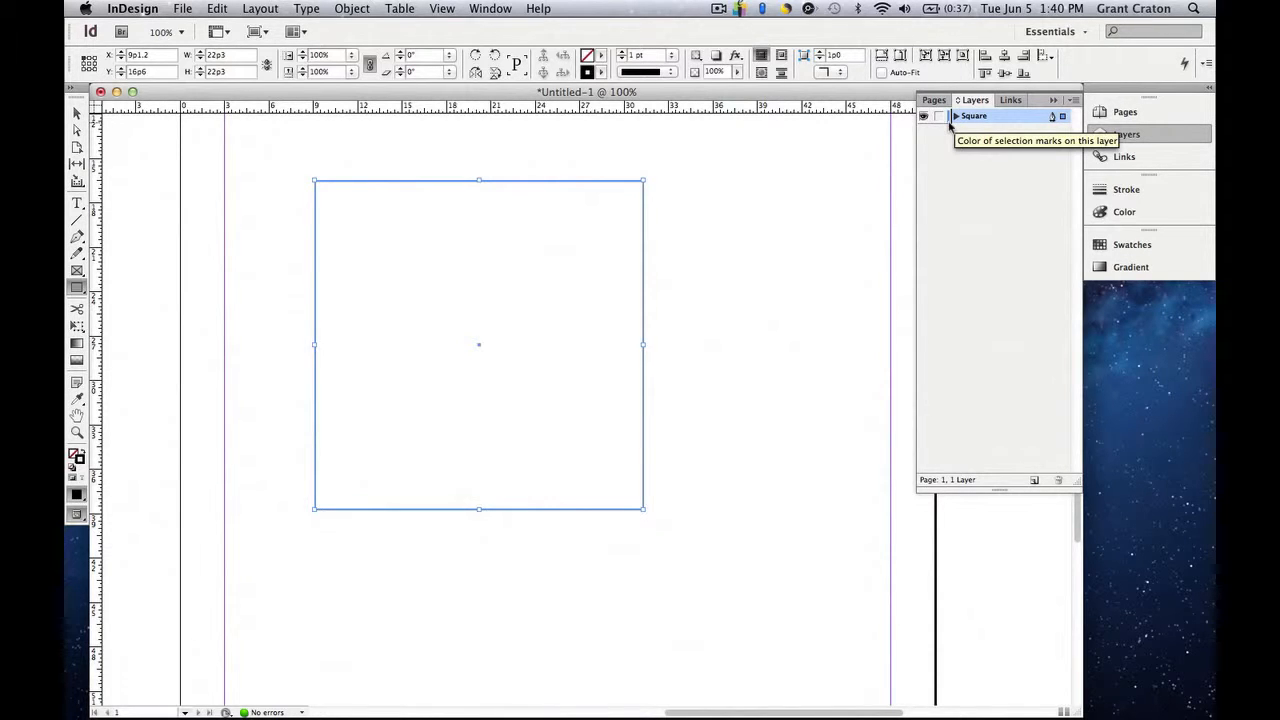
# Step: Give the square a yellow C=0 M=0 Y=100 K=0 fill and no stroke
pyautogui.click(1130, 245)
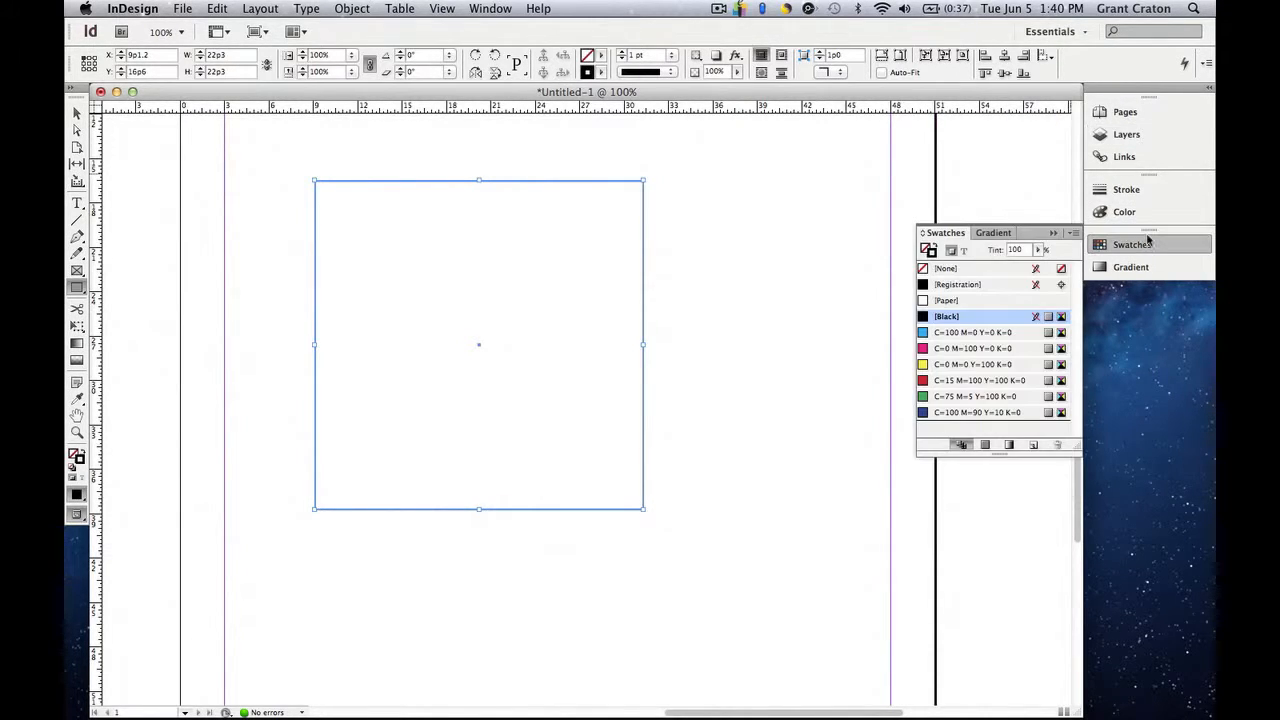
pyautogui.click(966, 365)
pyautogui.hotkey('shift', 'x')
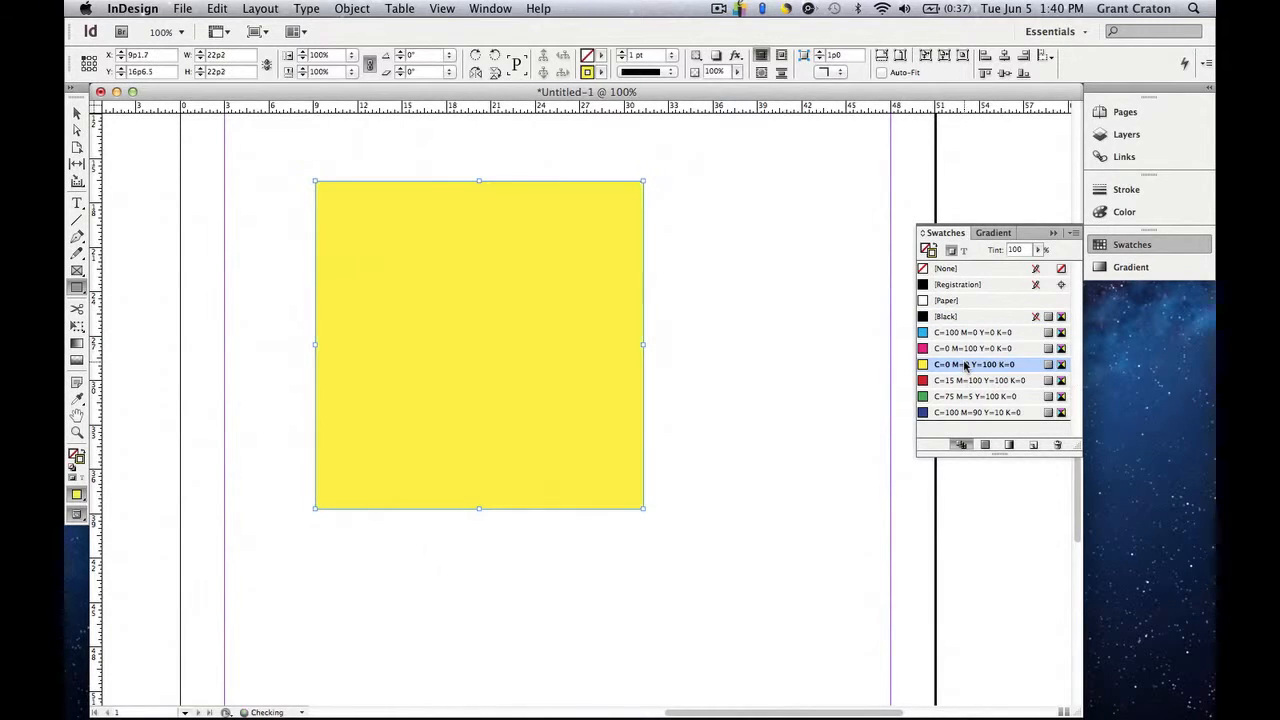
pyautogui.click(1053, 233)
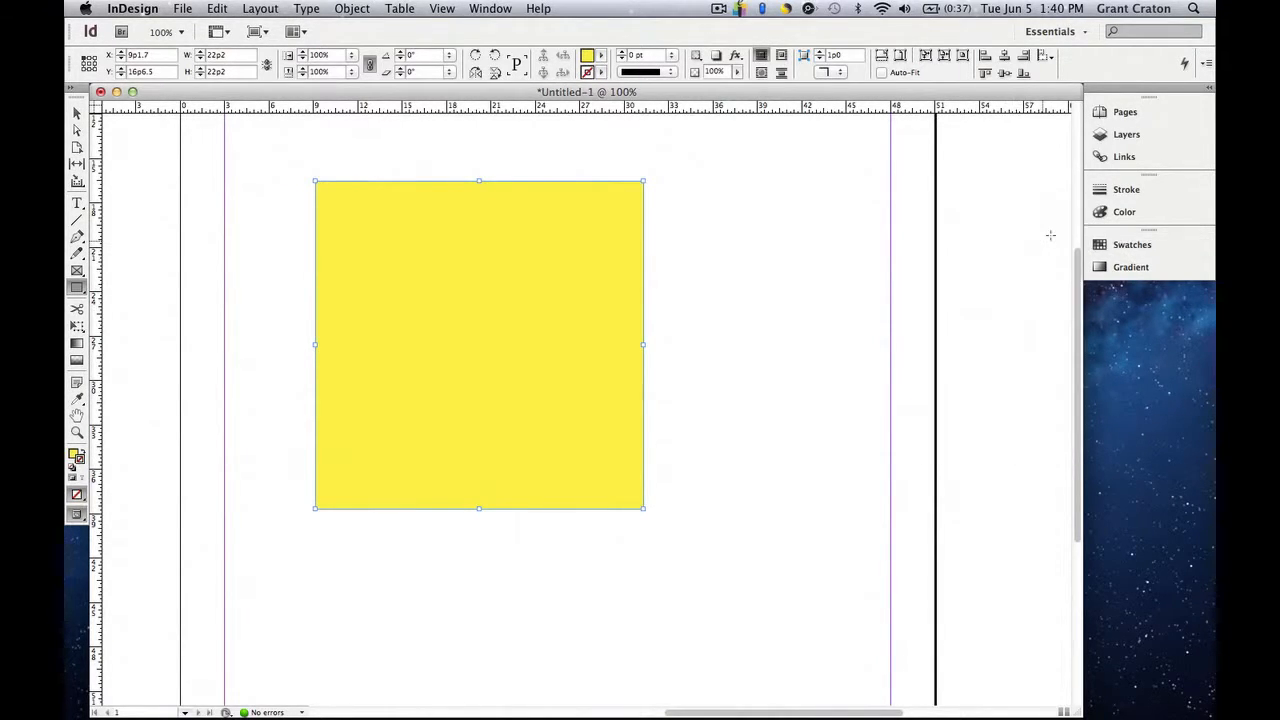
# Step: Preview the page in Presentation mode and return to the normal view at 100%
pyautogui.click(1124, 134)
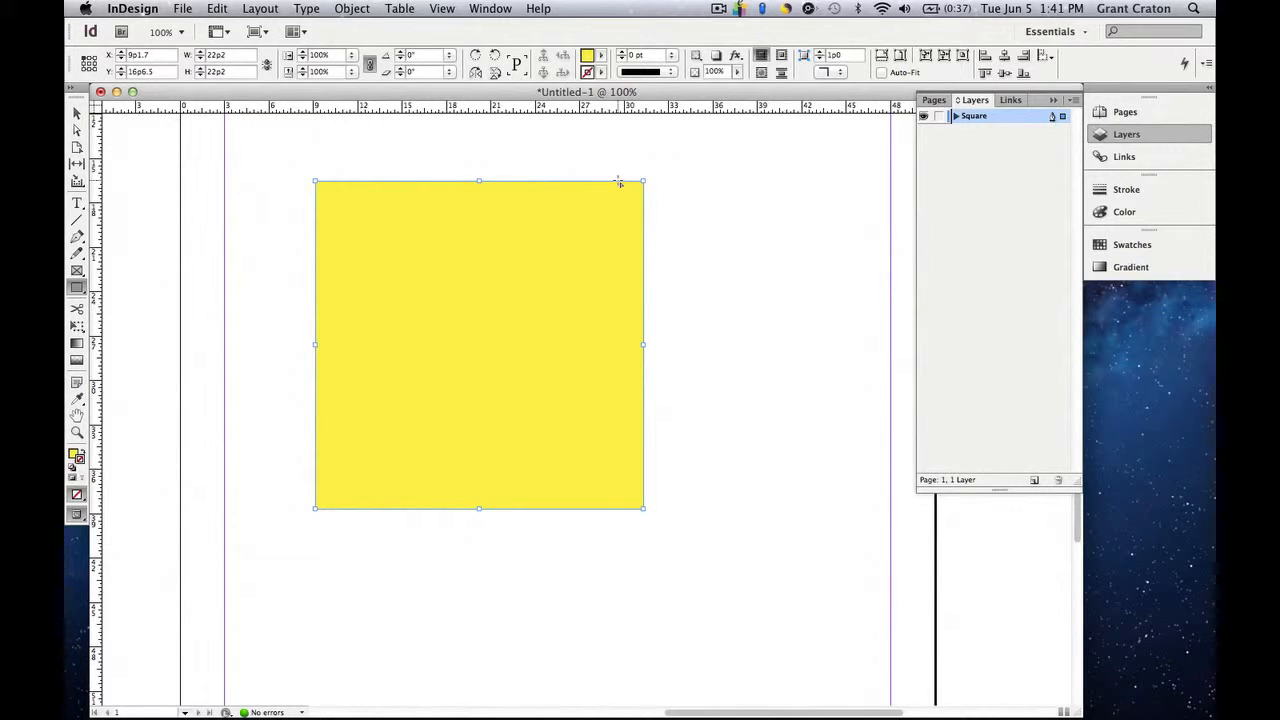
pyautogui.hotkey('shift', 'w')
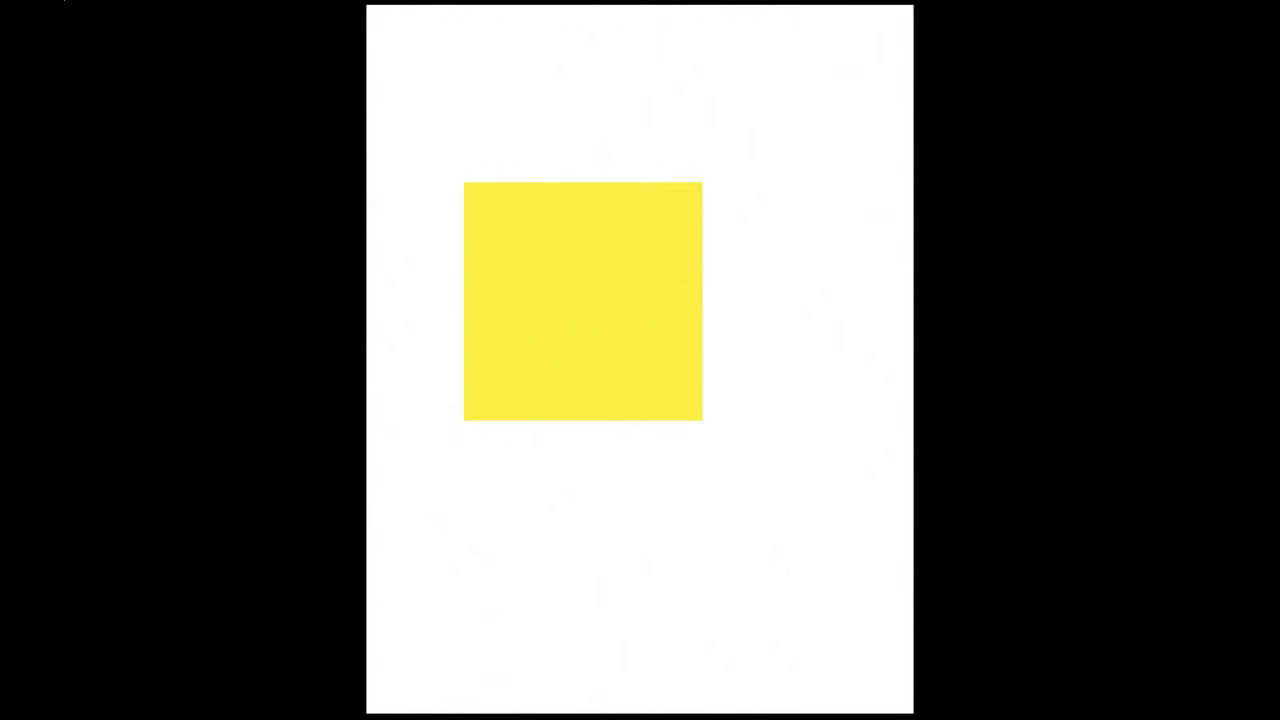
pyautogui.hotkey('shift', 'w')
pyautogui.press('super+1')
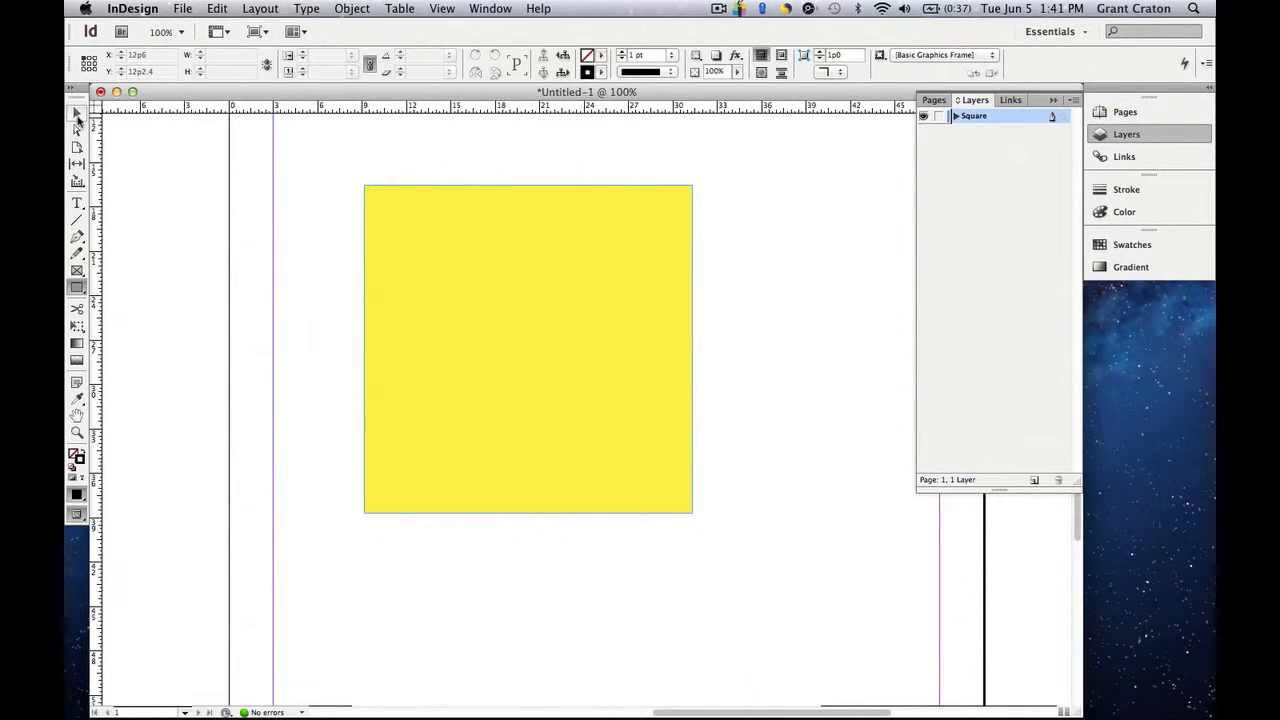
# Step: Select the yellow square, and hide the Square layer and show it again
pyautogui.click(77, 114)
pyautogui.click(424, 302)
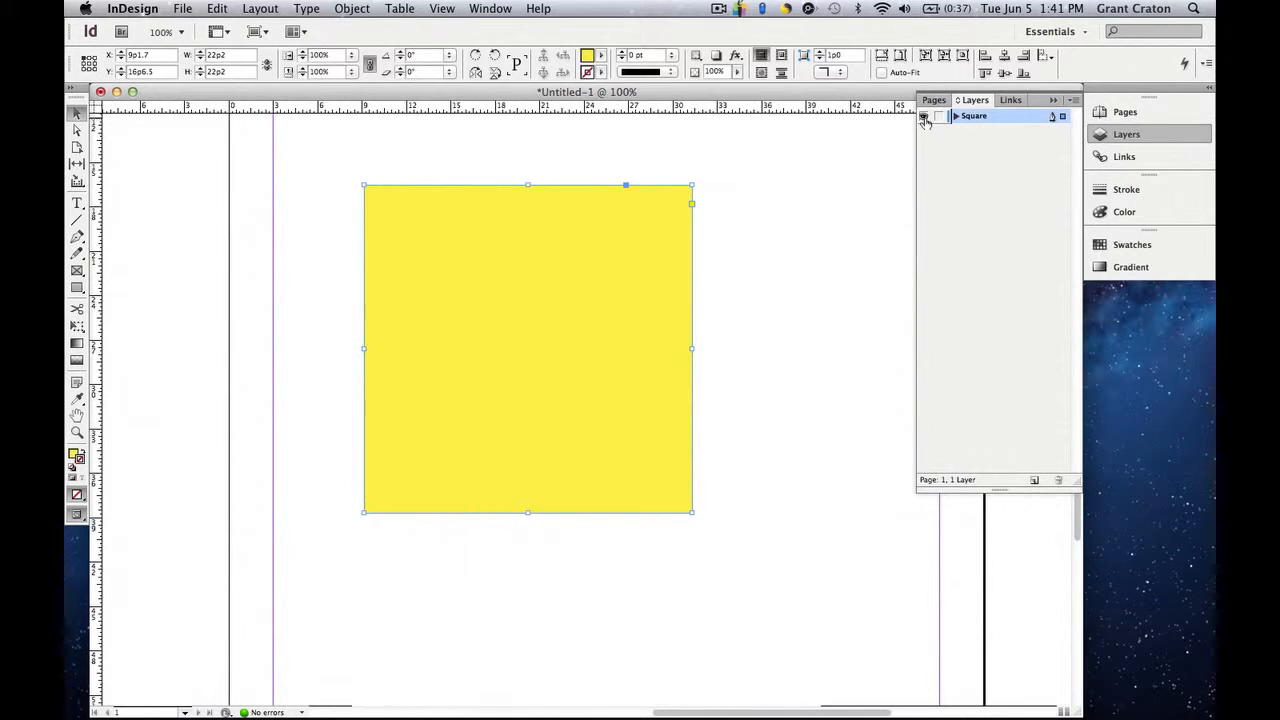
pyautogui.click(924, 117)
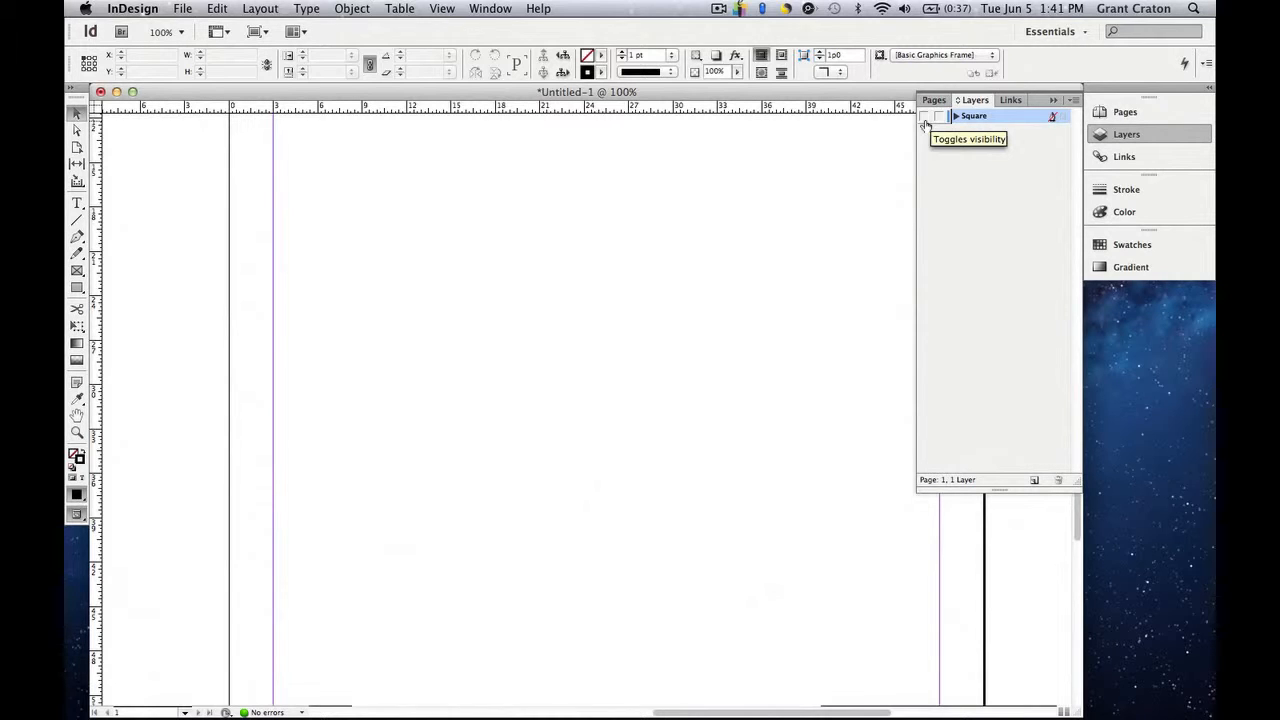
pyautogui.click(924, 117)
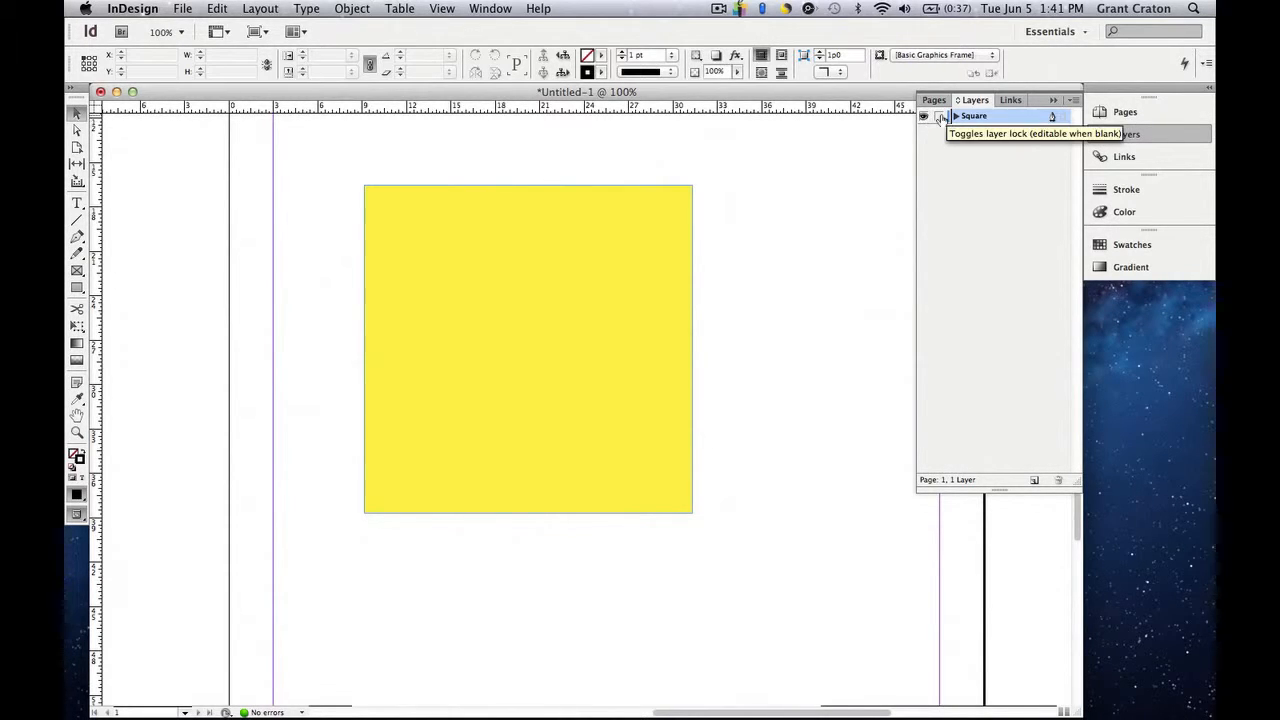
# Step: Lock the Square layer, try to move the yellow square, and unlock the layer
pyautogui.click(938, 117)
pyautogui.moveTo(497, 270); pyautogui.dragTo(555, 432)
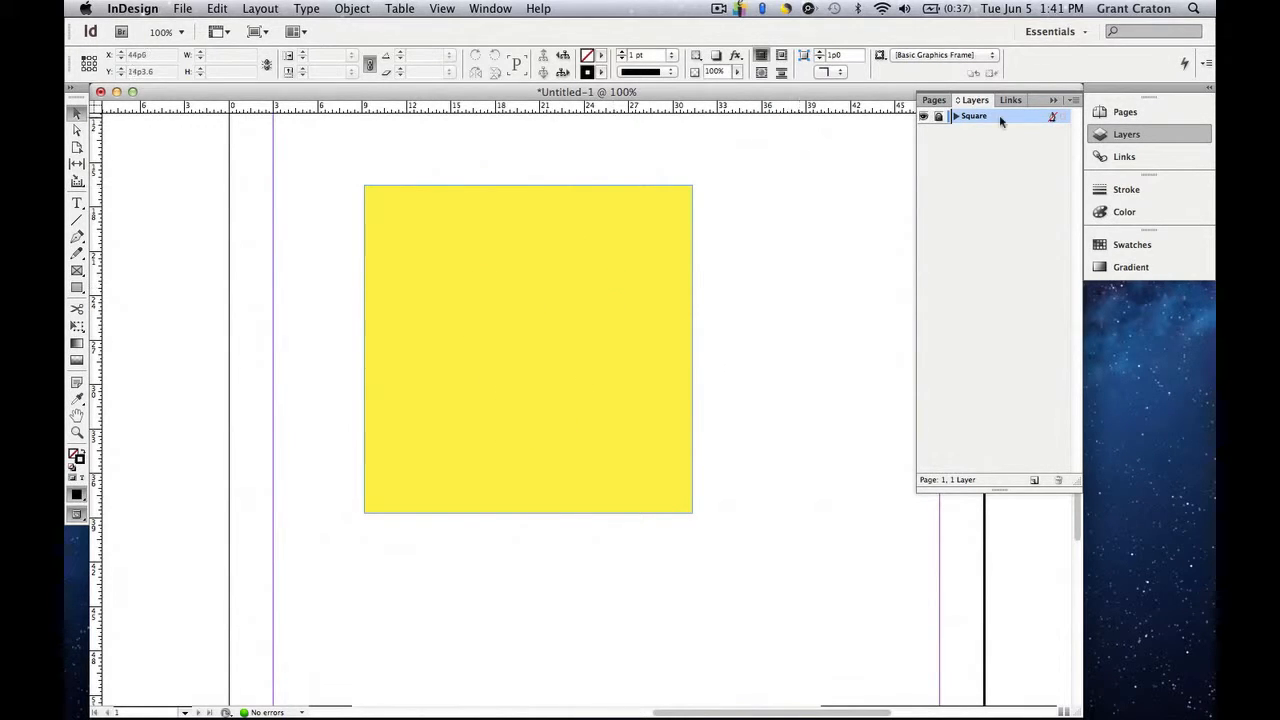
pyautogui.click(939, 118)
# Step: Create a new layer named Circle with Red as its layer color
pyautogui.click(1034, 481)
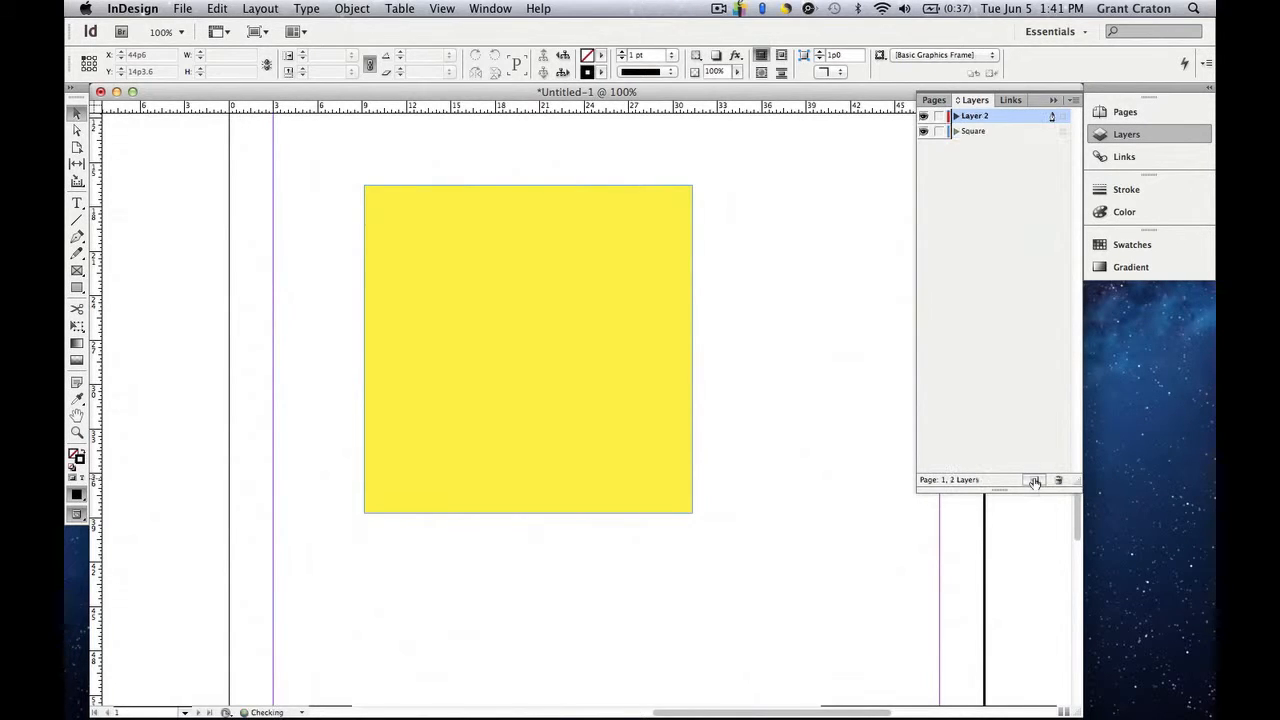
pyautogui.doubleClick(973, 118)
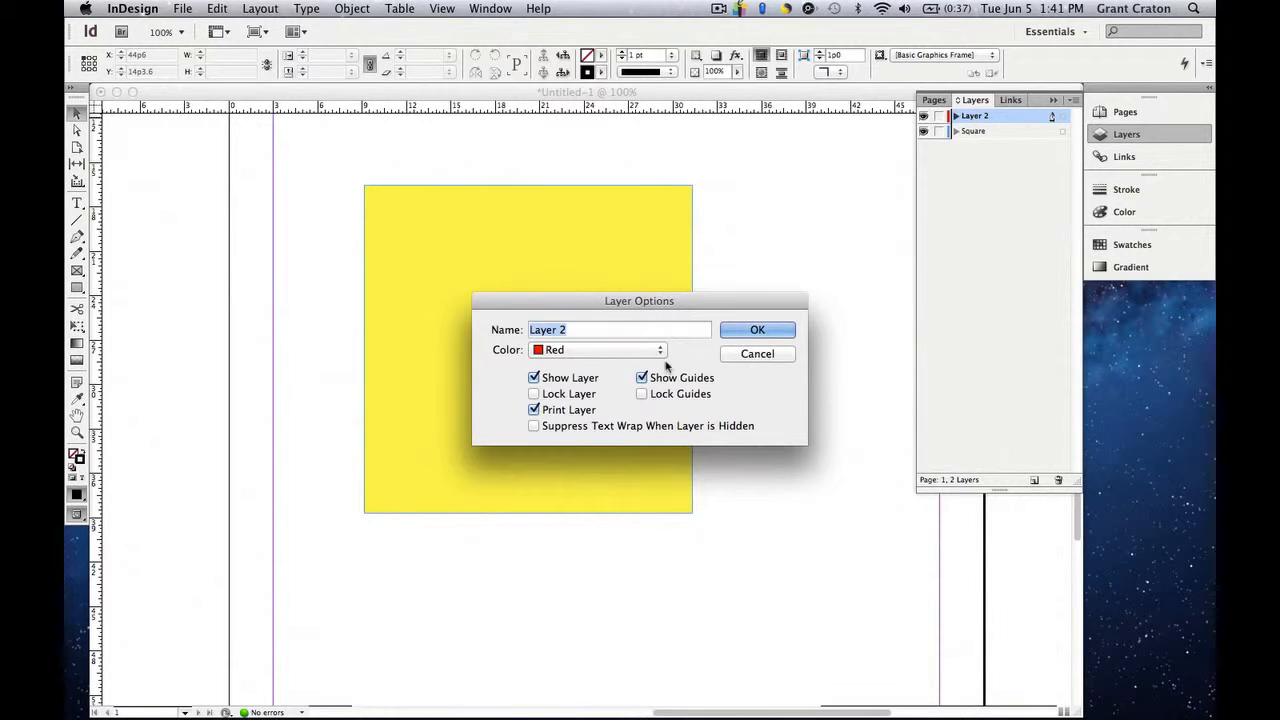
pyautogui.write('Circle')
pyautogui.click(632, 350)
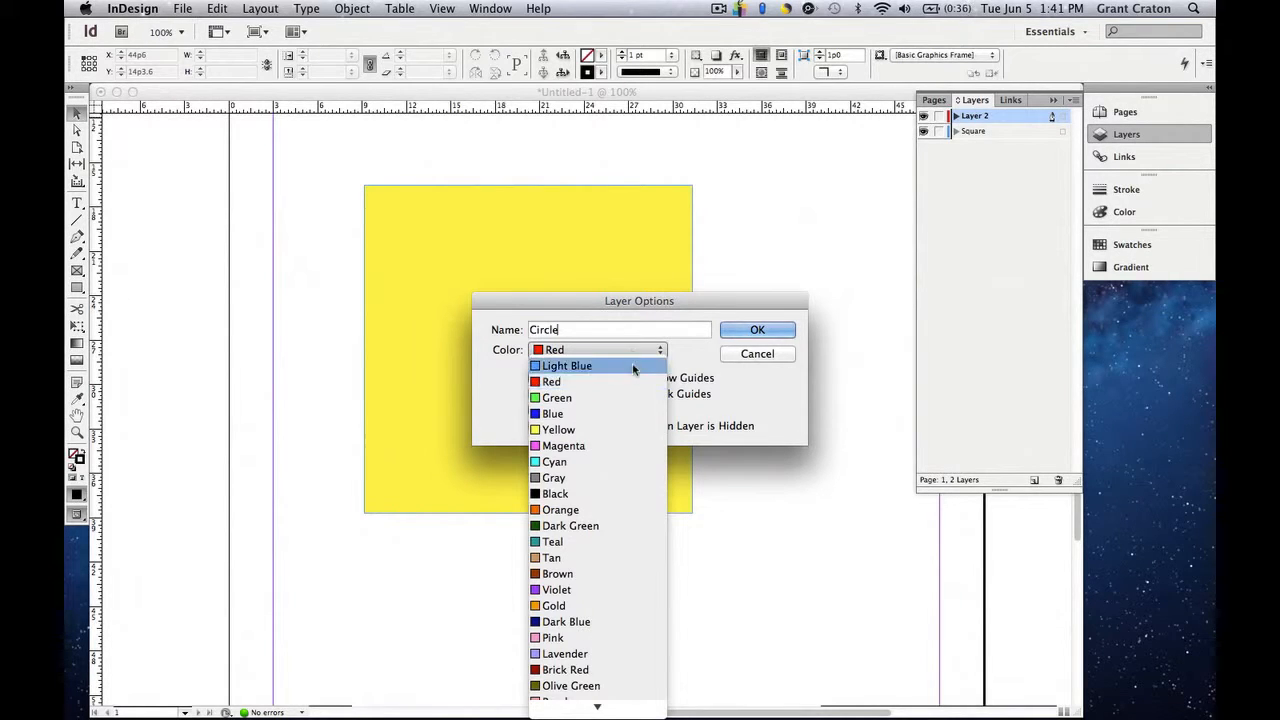
pyautogui.click(632, 381)
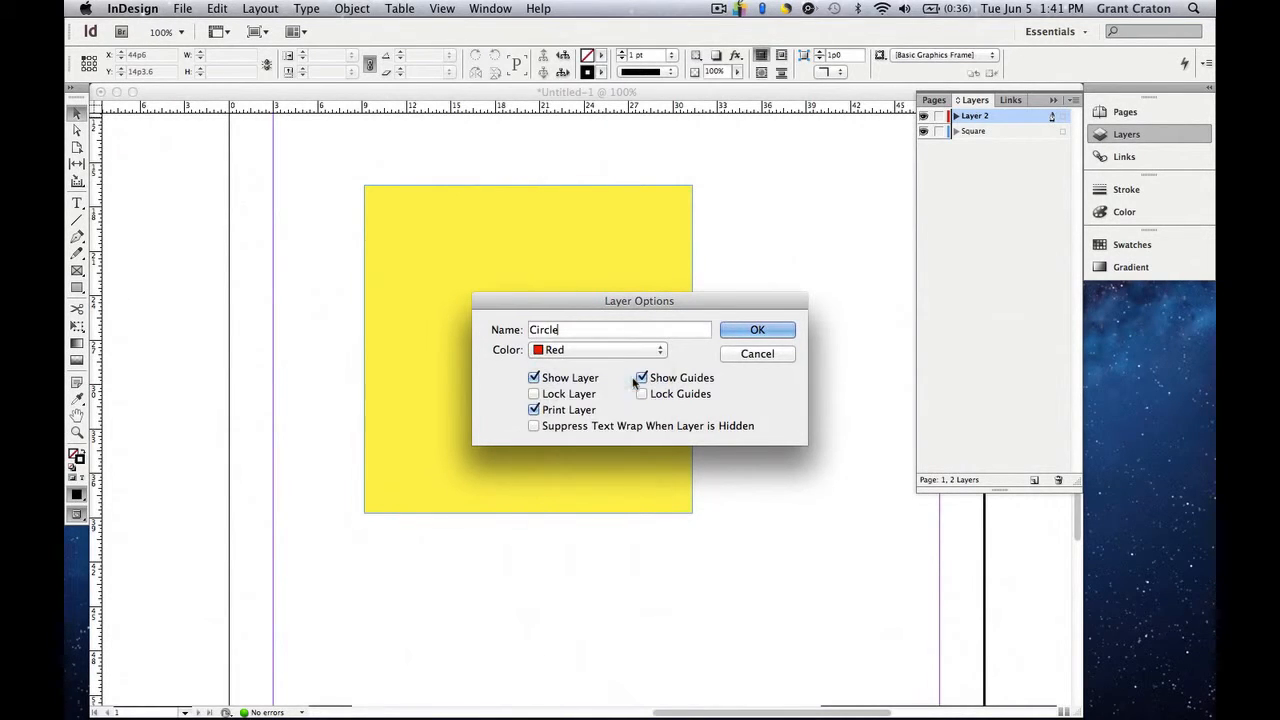
pyautogui.click(757, 331)
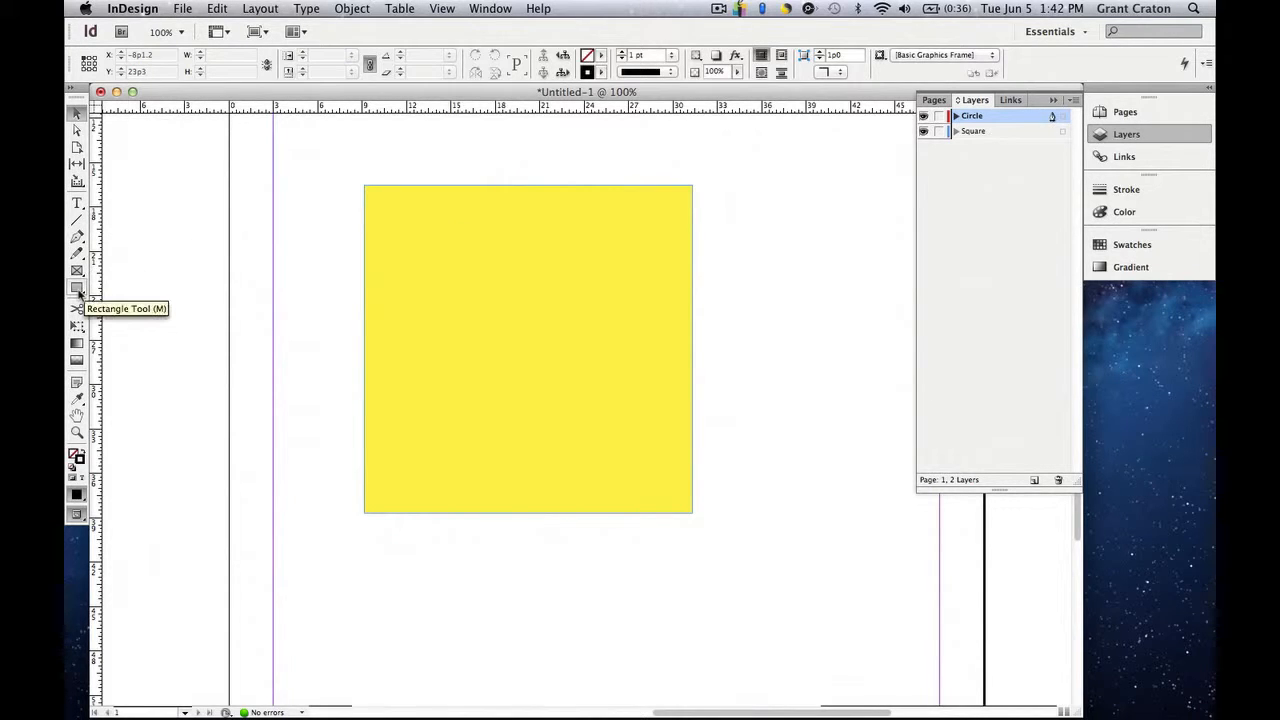
# Step: Draw a circle about 14p4 in diameter inside the yellow square and fill it with C=100 M=0 Y=0 K=0, without a stroke
pyautogui.moveTo(80, 293); pyautogui.dragTo(117, 302)
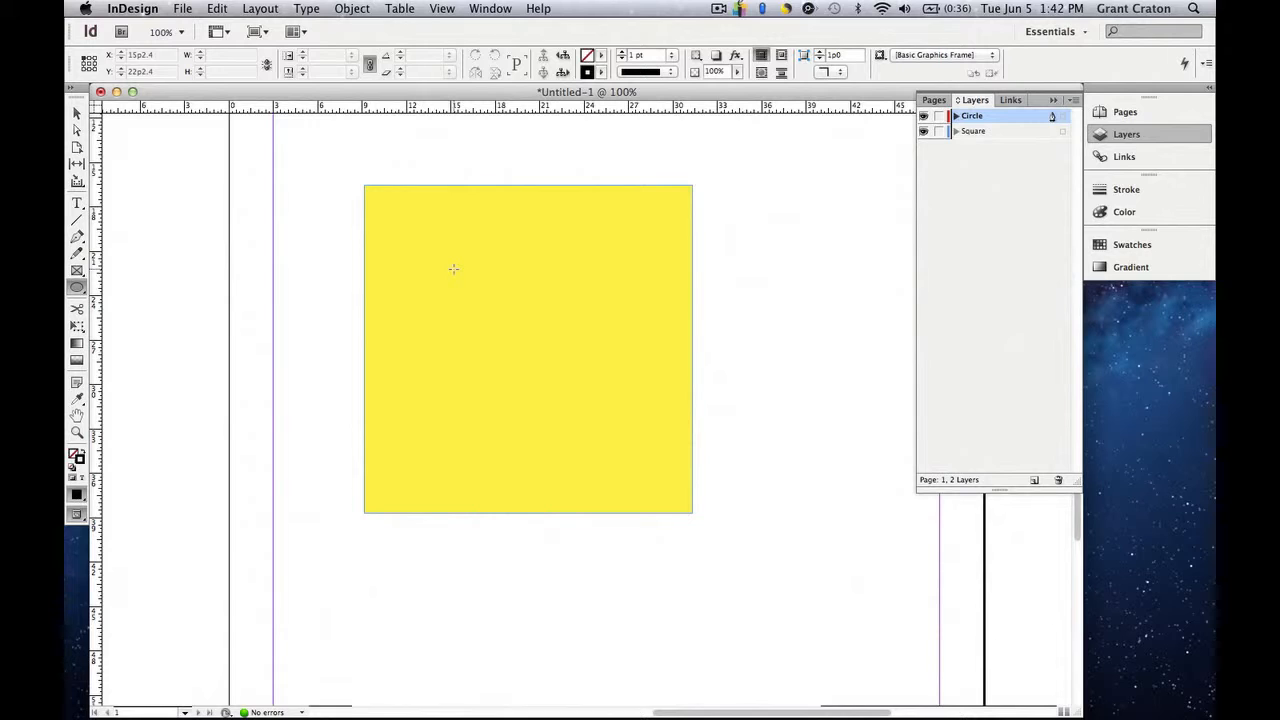
pyautogui.moveTo(438, 244); pyautogui.dragTo(651, 482)
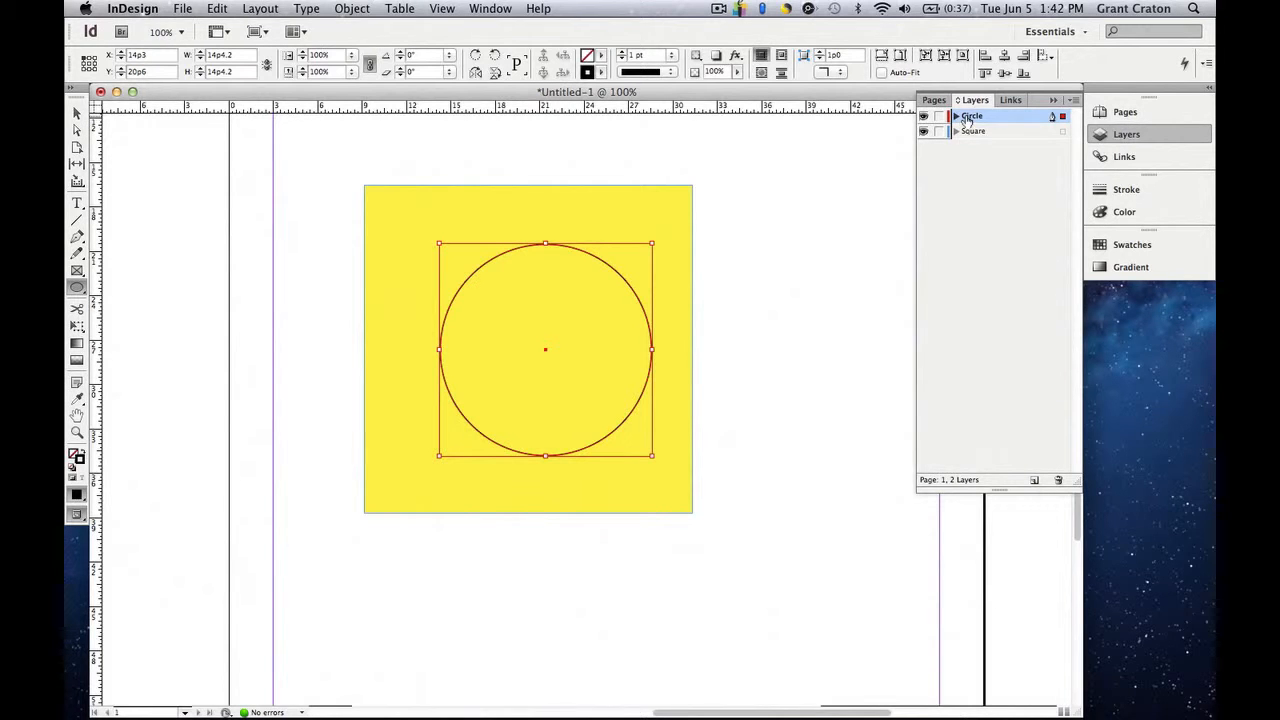
pyautogui.click(1146, 248)
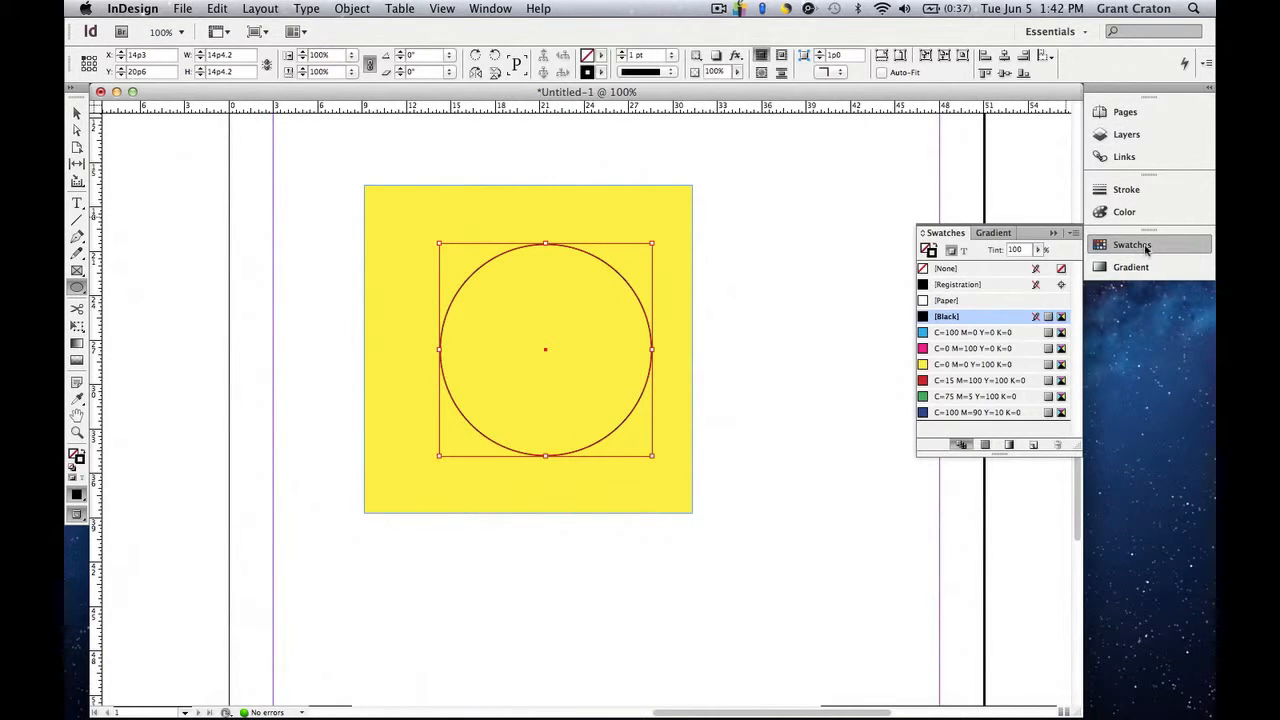
pyautogui.click(995, 333)
pyautogui.hotkey('shift', 'x')
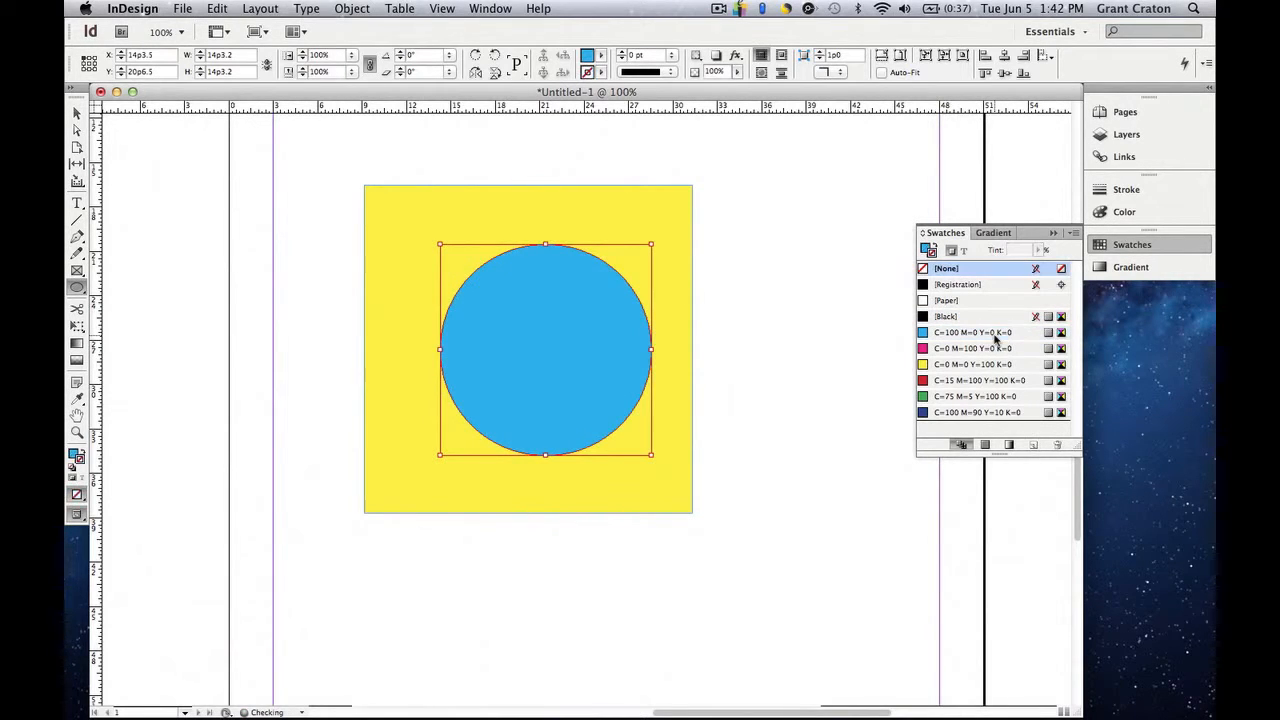
pyautogui.click(1053, 233)
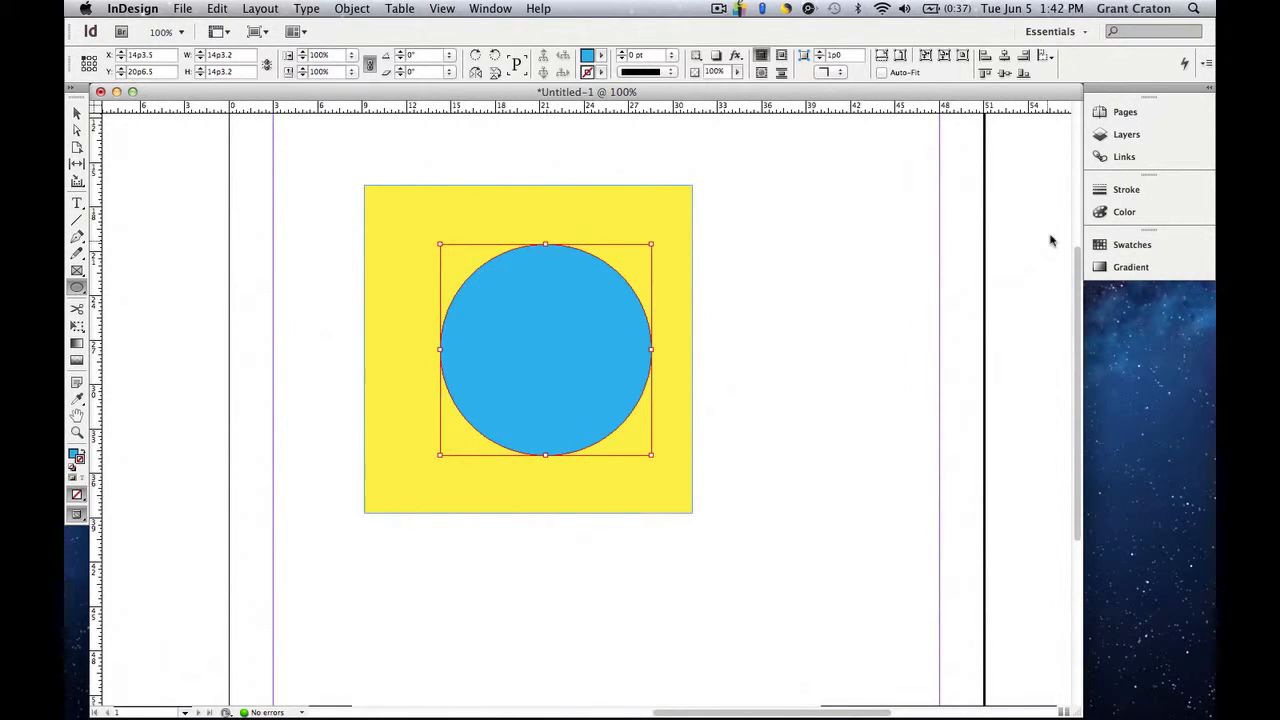
# Step: Move the blue circle so it overlaps the yellow square's upper-right corner, at about X 21p11, Y 12p3
pyautogui.click(77, 113)
pyautogui.click(1127, 134)
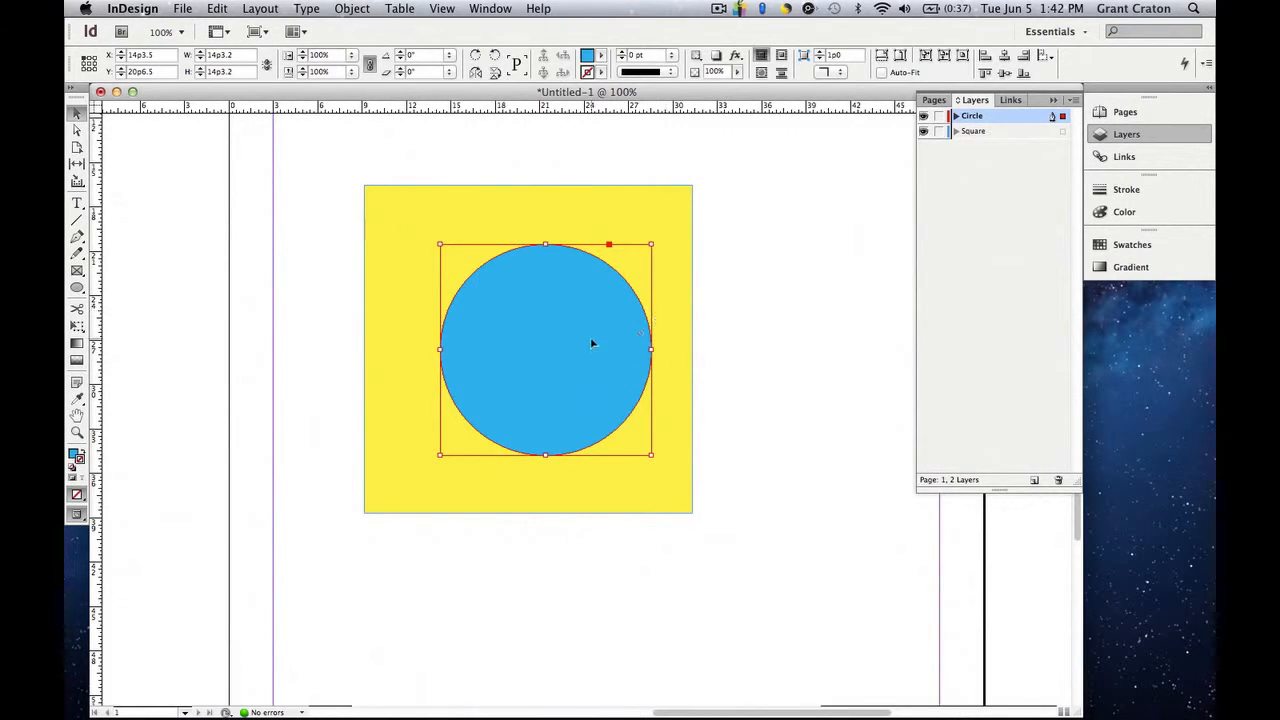
pyautogui.moveTo(591, 338); pyautogui.dragTo(703, 212)
# Step: Reorder the Circle layer beneath the Square layer, and move the Square layer back beneath Circle
pyautogui.click(972, 117)
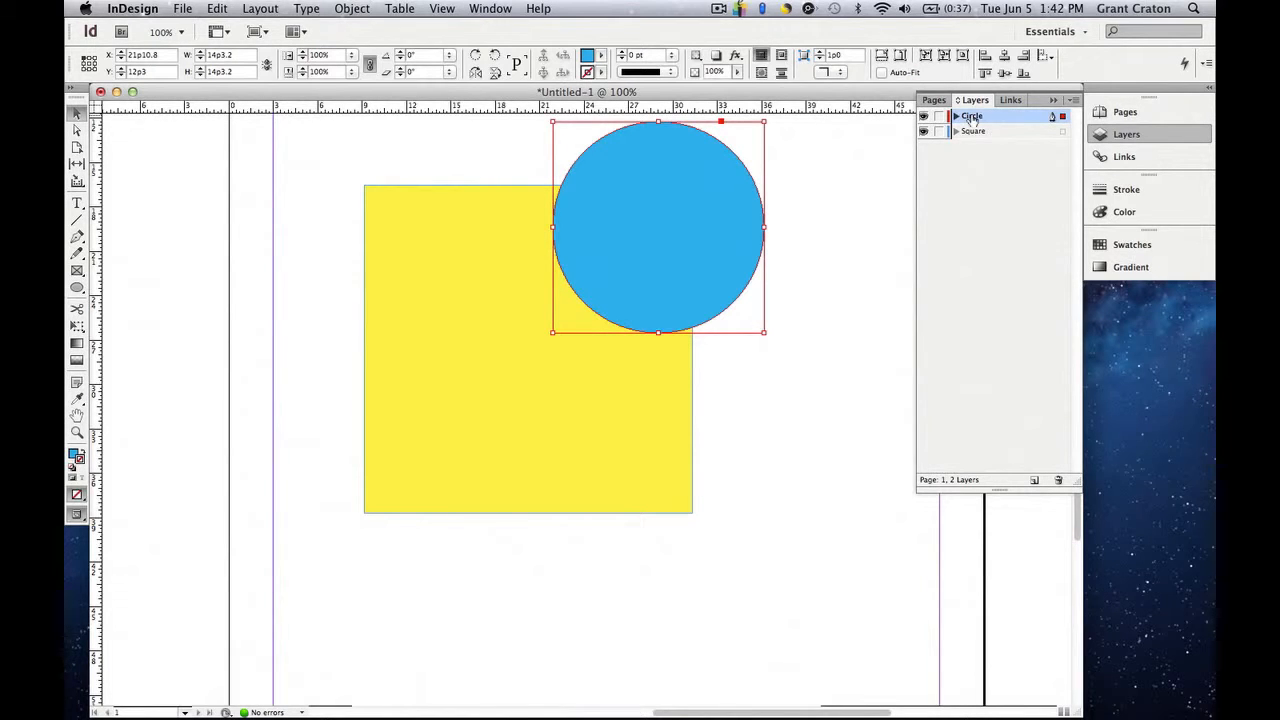
pyautogui.moveTo(971, 118); pyautogui.dragTo(970, 115)
pyautogui.moveTo(972, 116); pyautogui.dragTo(978, 144)
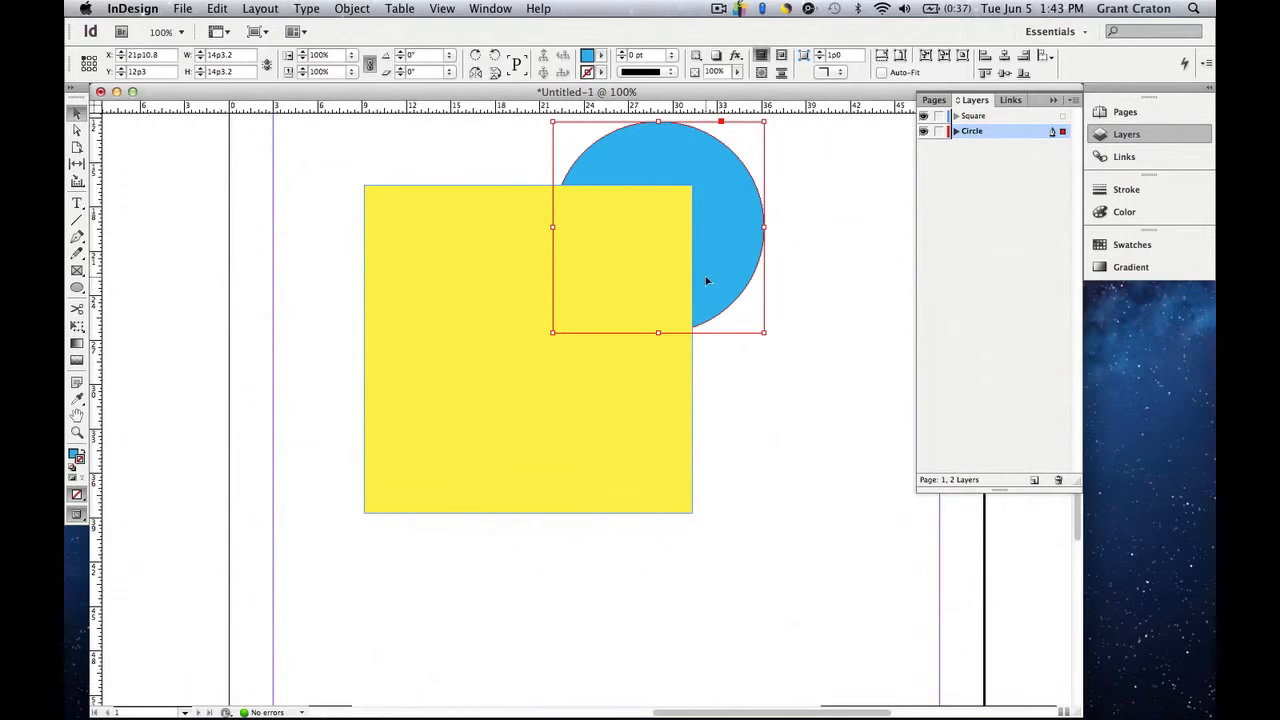
pyautogui.click(975, 118)
pyautogui.moveTo(975, 118); pyautogui.dragTo(984, 140)
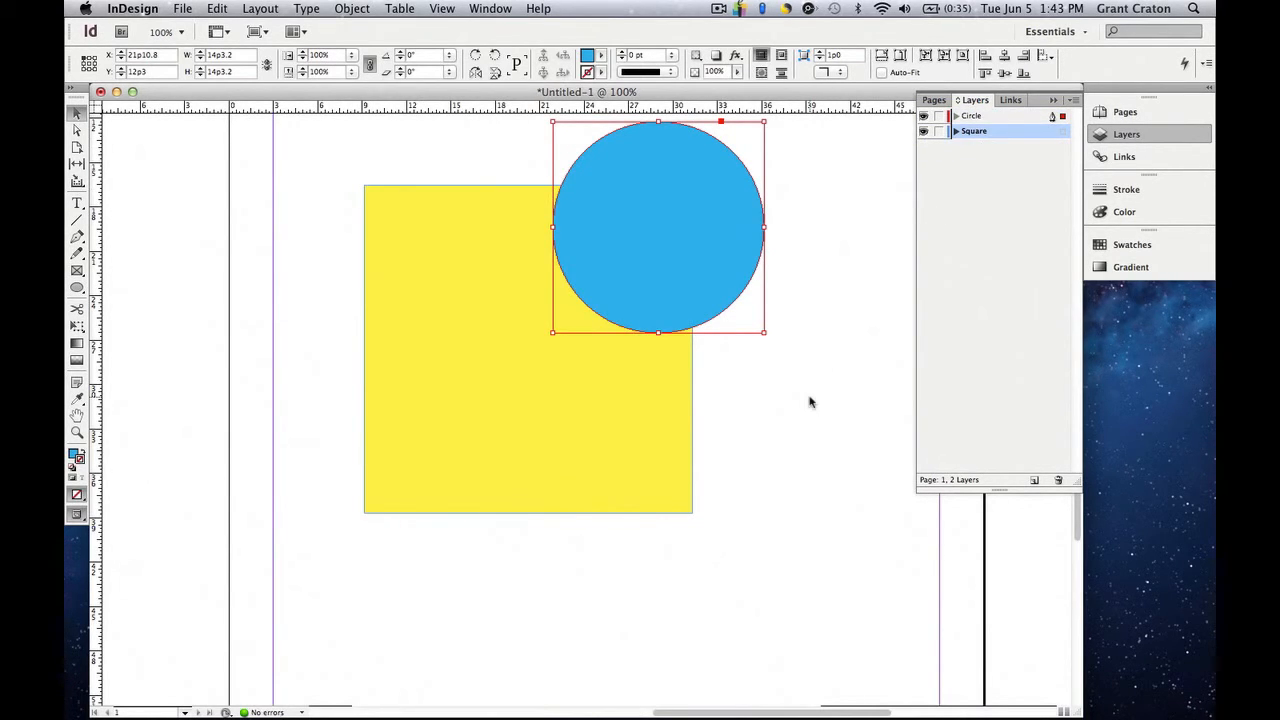